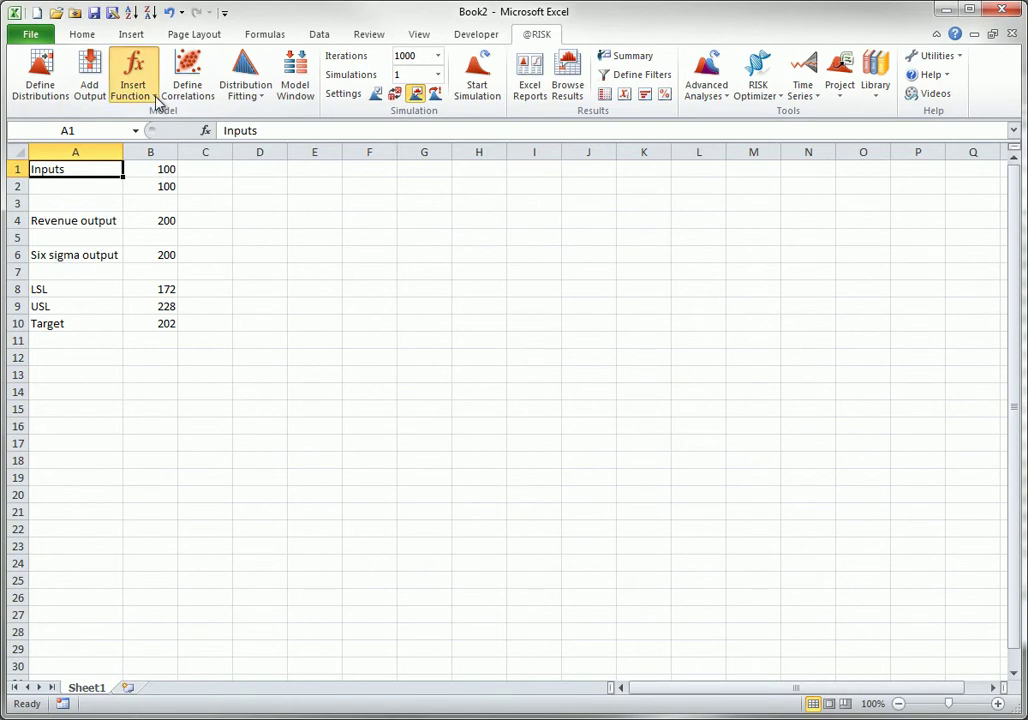
click(155, 97)
mouse_move(164, 420)
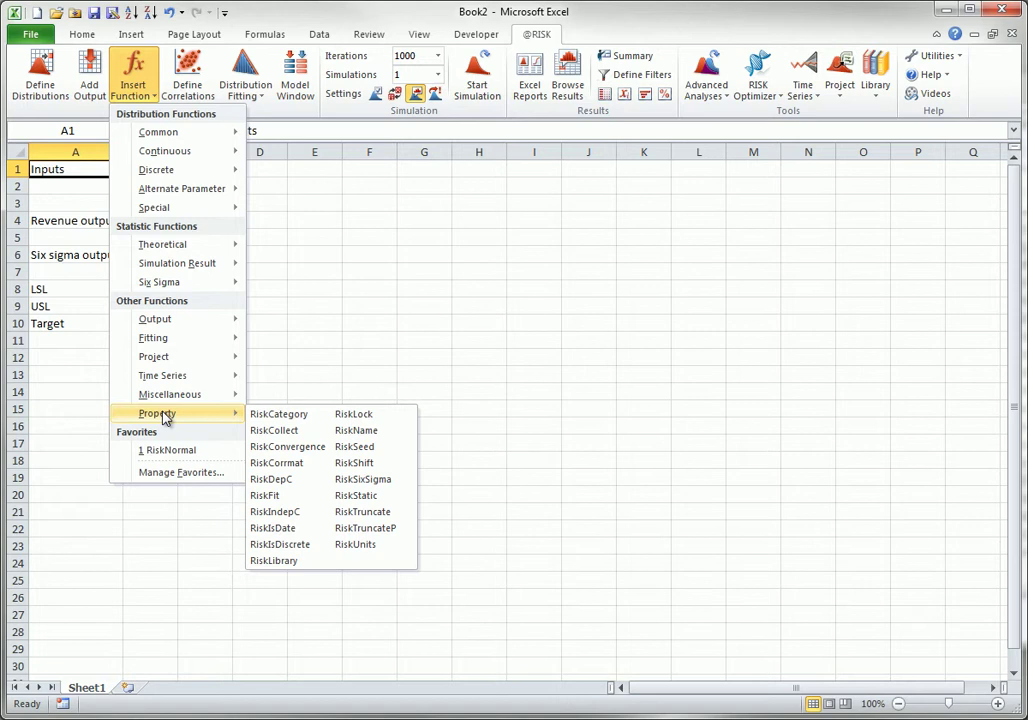
click(521, 363)
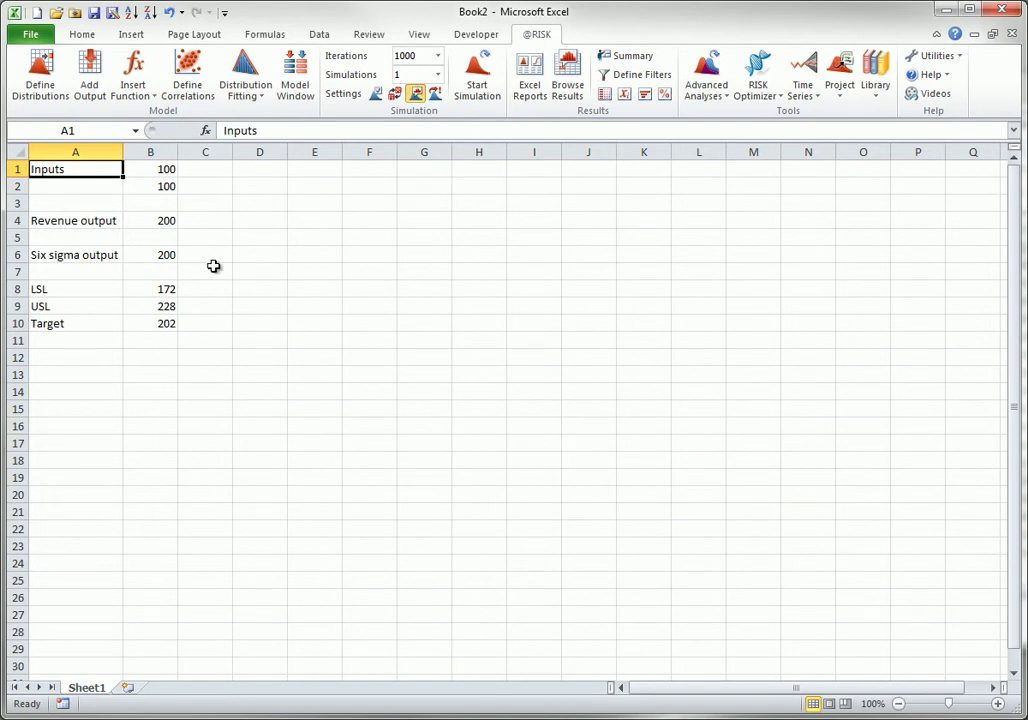
click(157, 213)
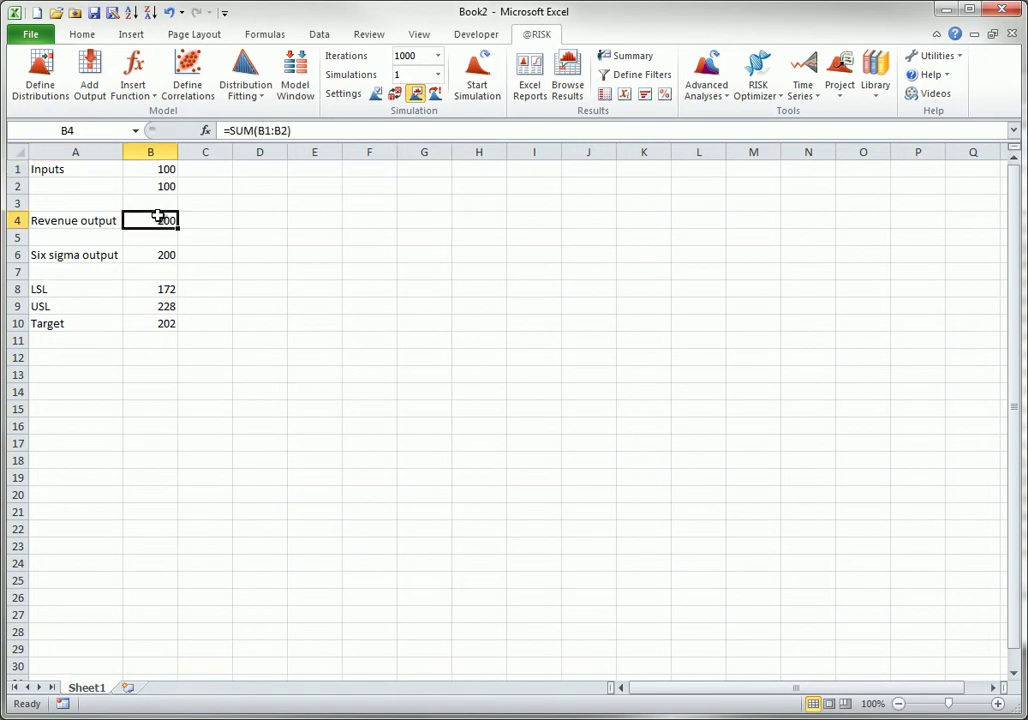
click(89, 72)
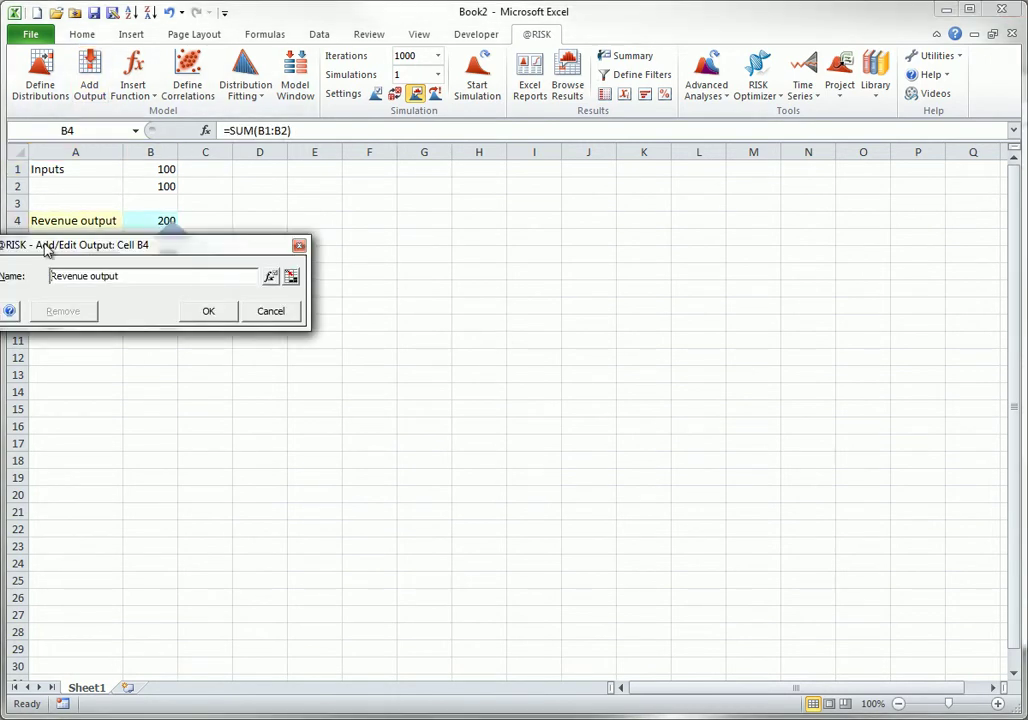
drag(37, 252, 392, 266)
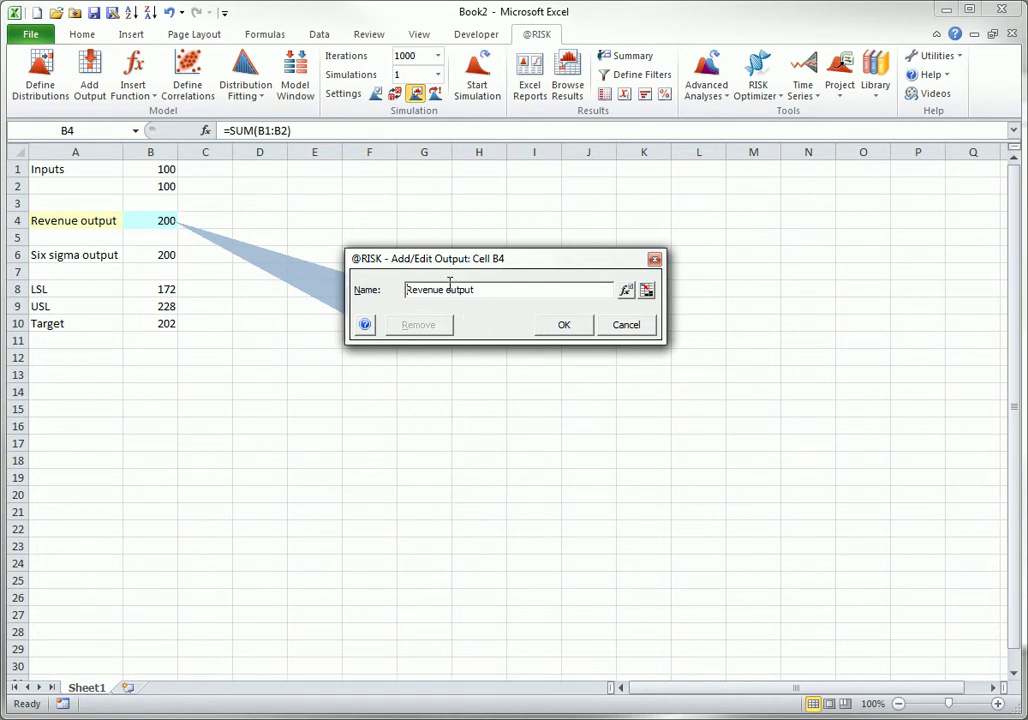
drag(445, 290, 475, 290)
key(BackSpace)
click(563, 327)
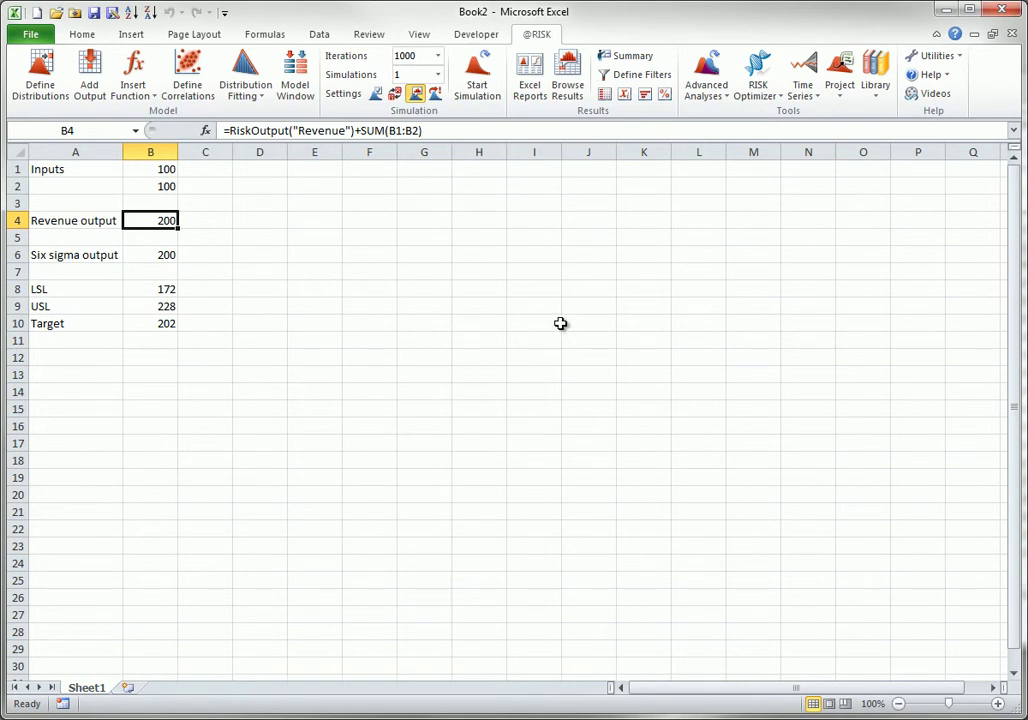
- Inspect cell B4's formula and remove the RiskOutput("Revenue")+ part, leaving =SUM(B1:B2)
double_click(164, 221)
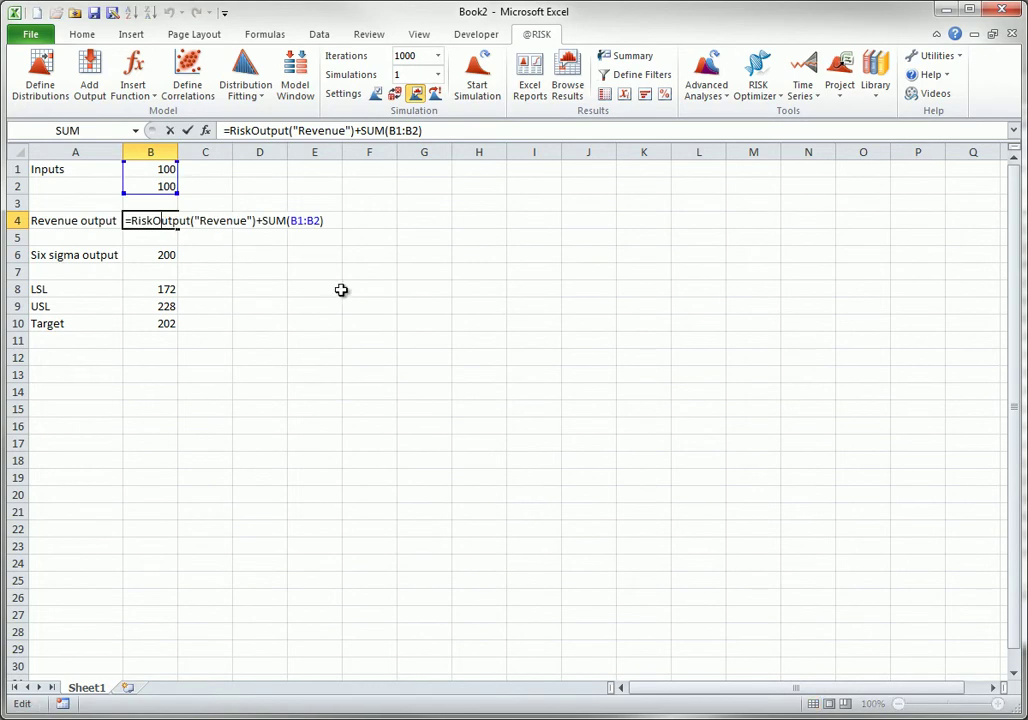
key(Escape)
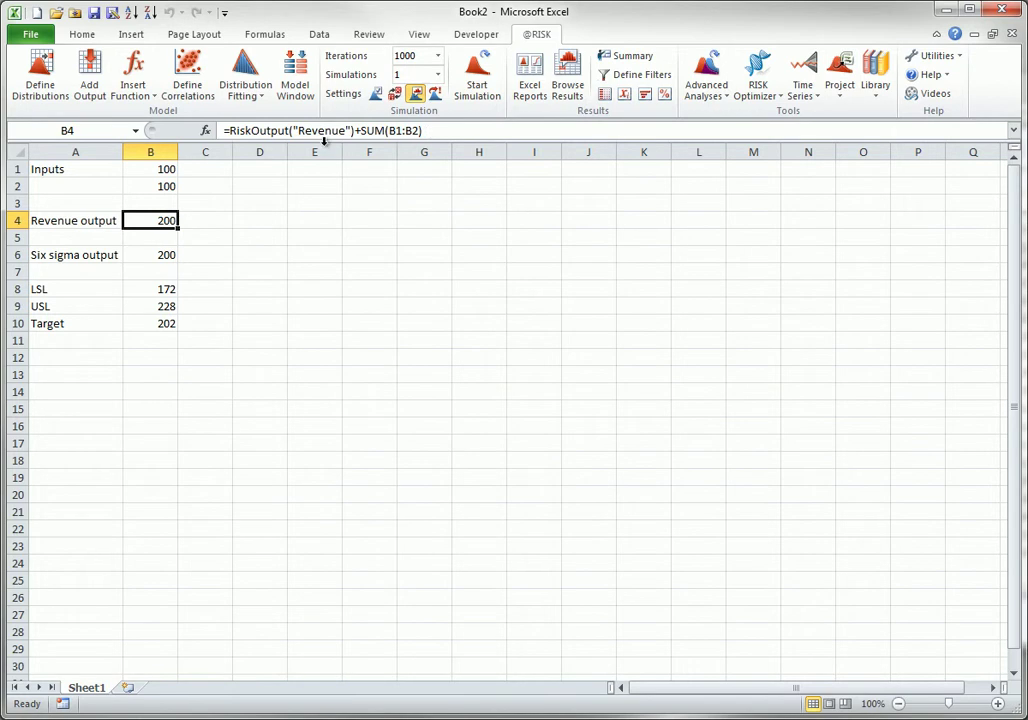
drag(228, 131, 361, 131)
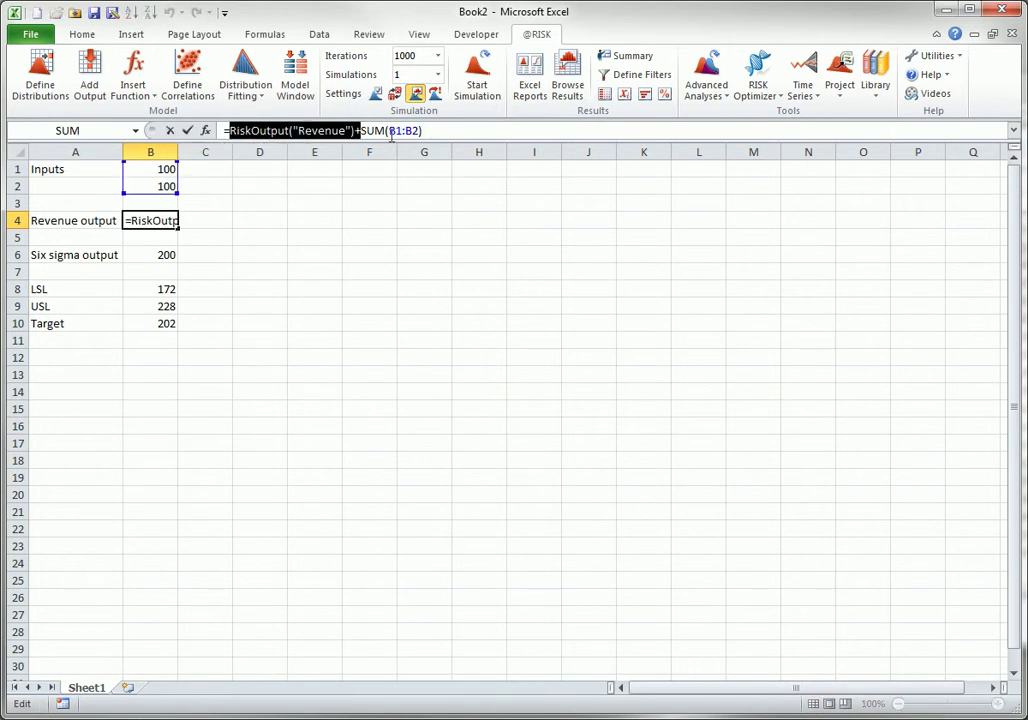
key(Delete)
key(Tab)
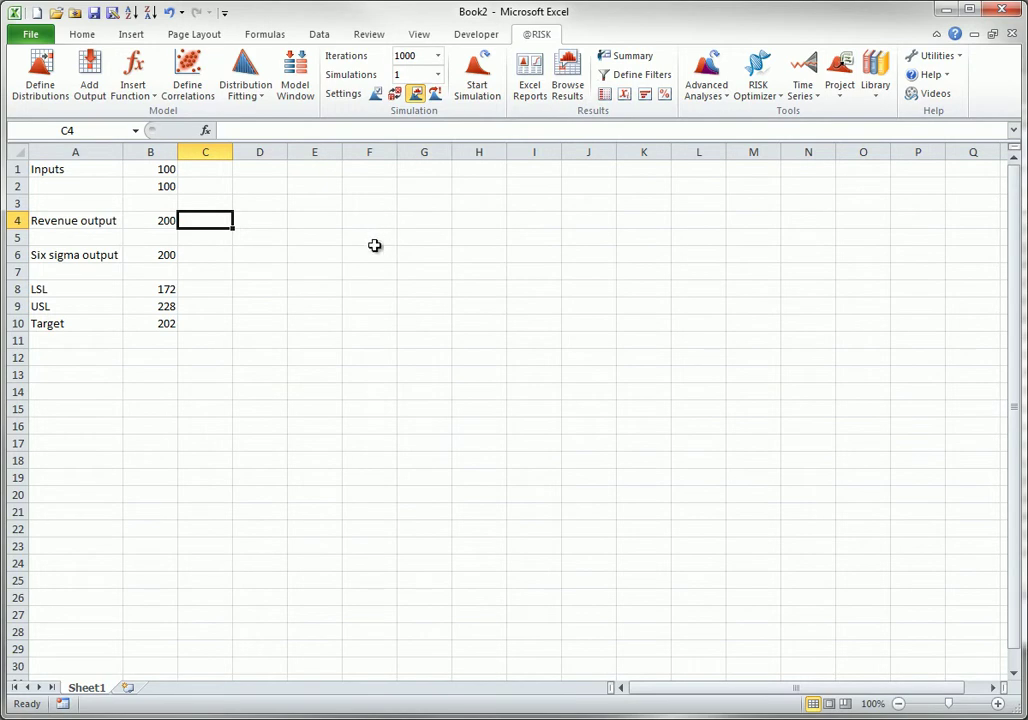
- Start adding cell B4 as an output and, in its output properties, set the name to Revenue and the units to Dollars
click(145, 220)
click(90, 62)
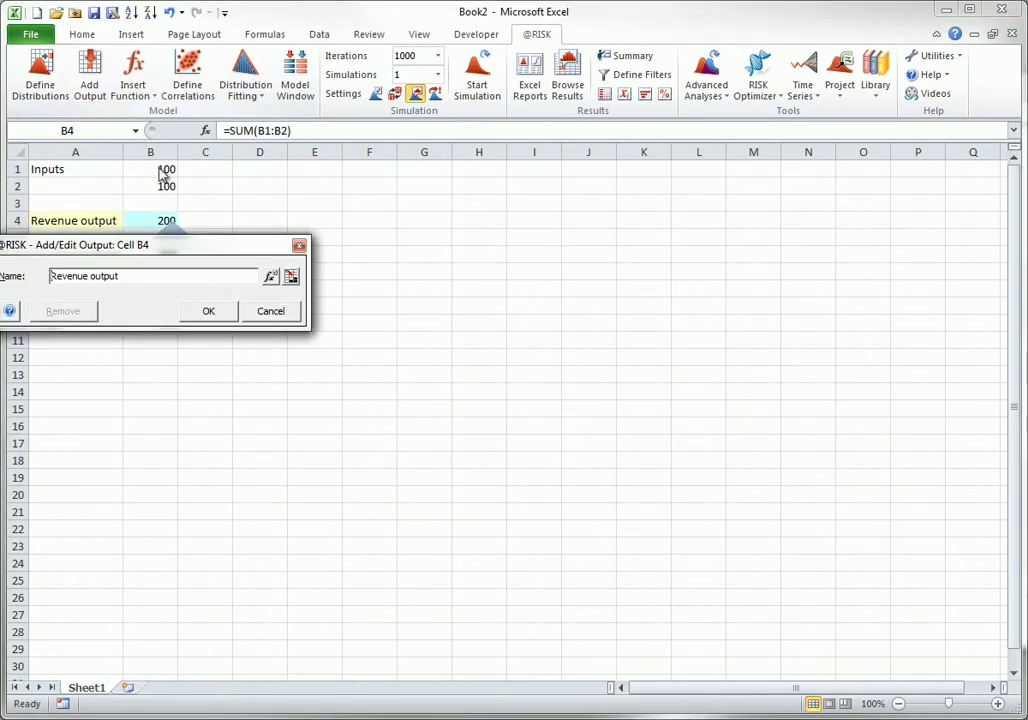
drag(165, 249, 548, 235)
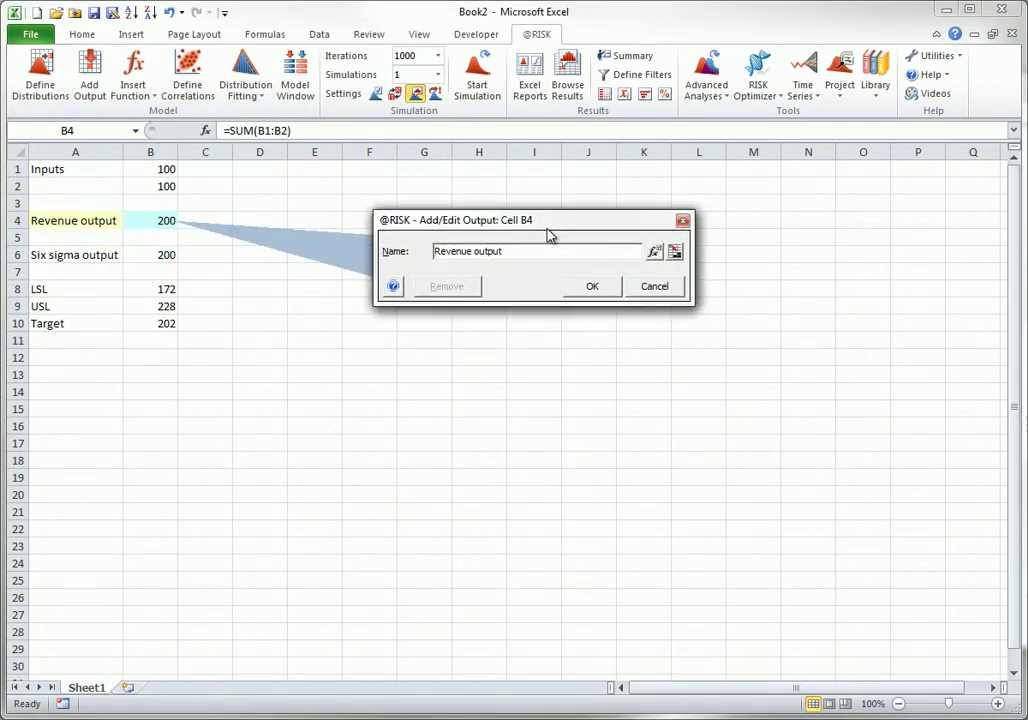
click(655, 254)
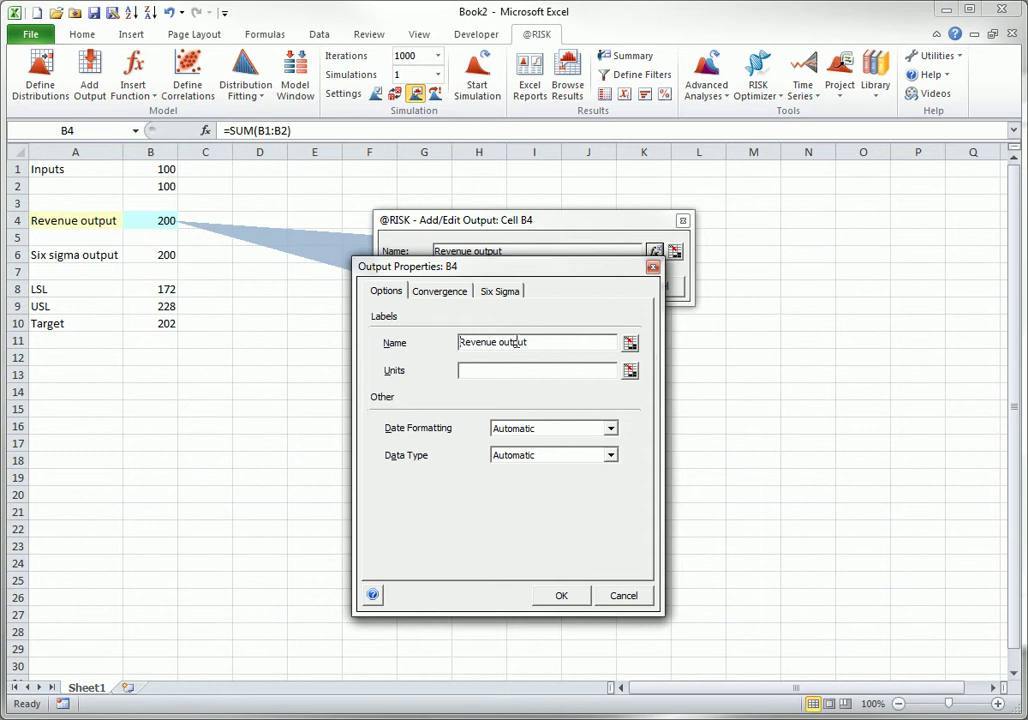
double_click(497, 341)
key(Delete)
click(468, 372)
text(Dollars)
- Set the Revenue output's data type to Continuous, accept the output definition and inspect the formula in cell B4
click(611, 456)
click(545, 495)
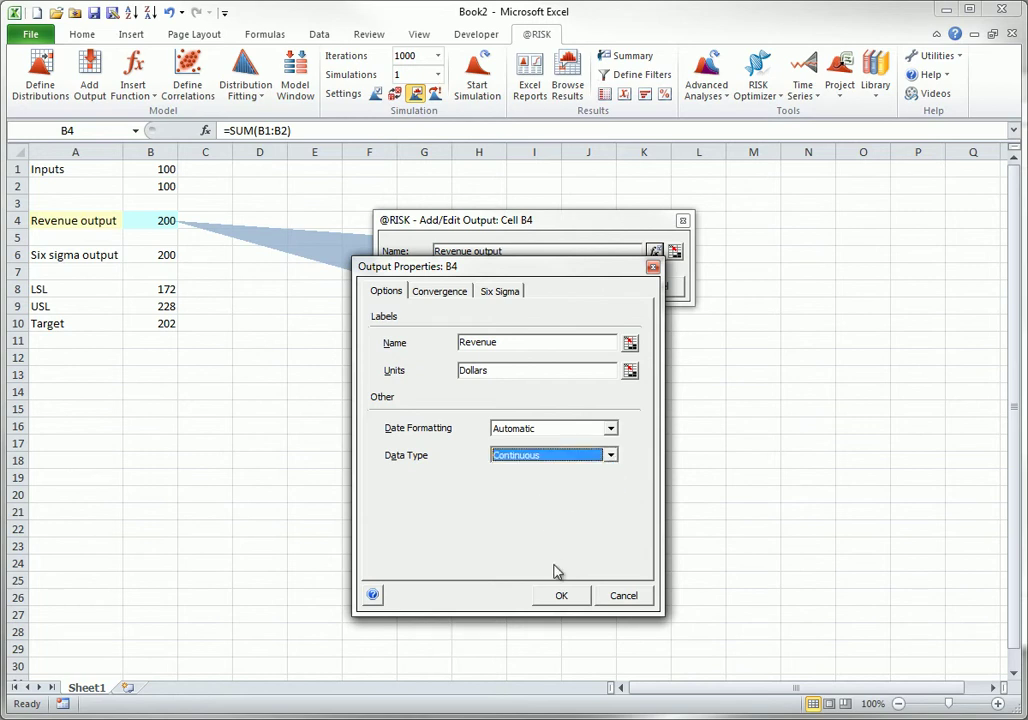
click(561, 597)
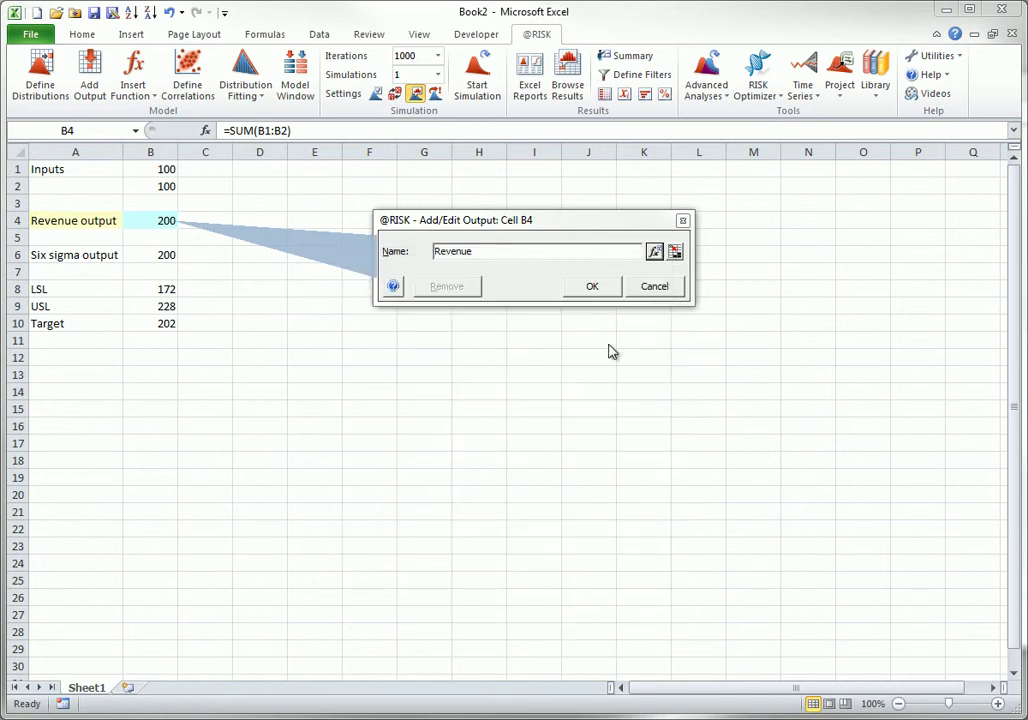
click(594, 294)
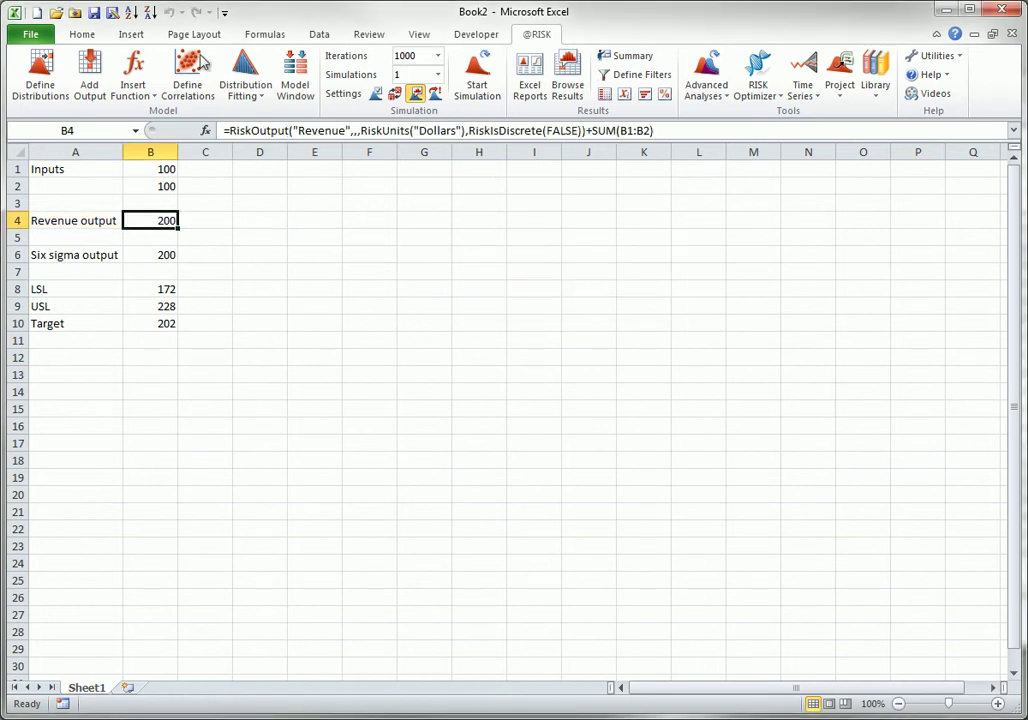
double_click(151, 221)
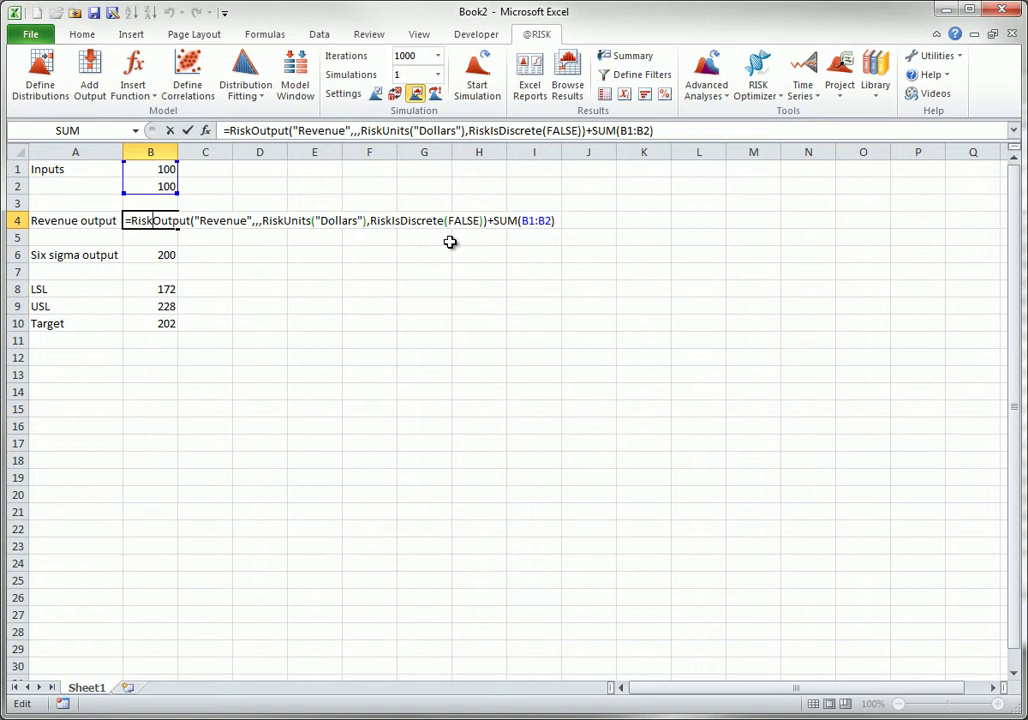
key(Escape)
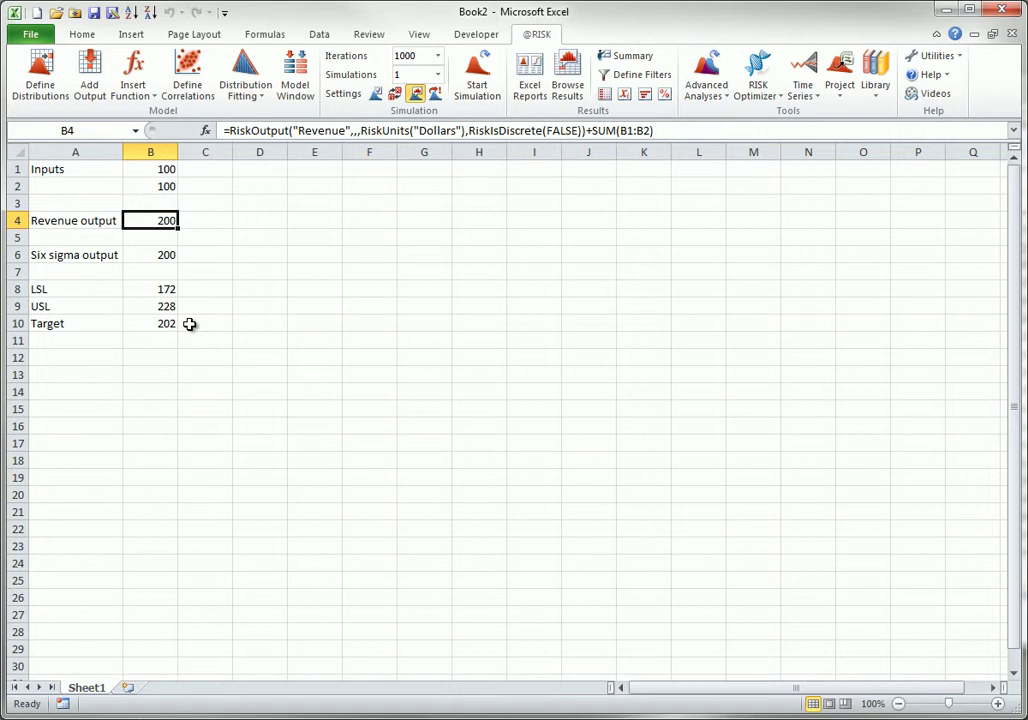
- Start adding cell B6 as an output and, in its output properties, set the name to Diameter and the units to Millimeters
click(158, 251)
click(89, 72)
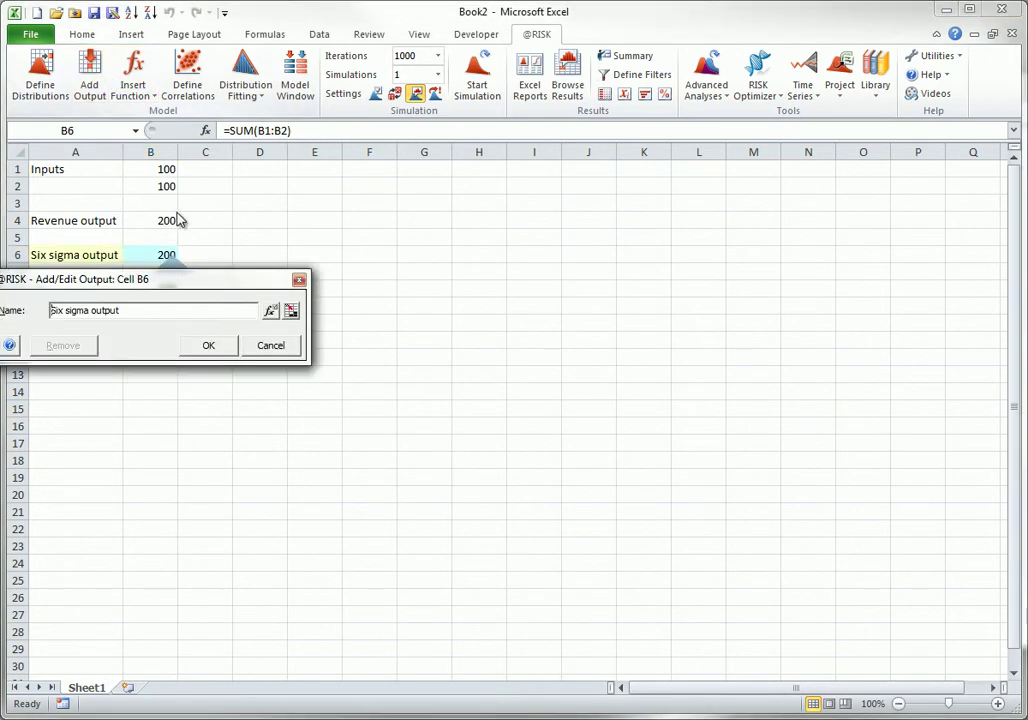
drag(168, 285, 569, 259)
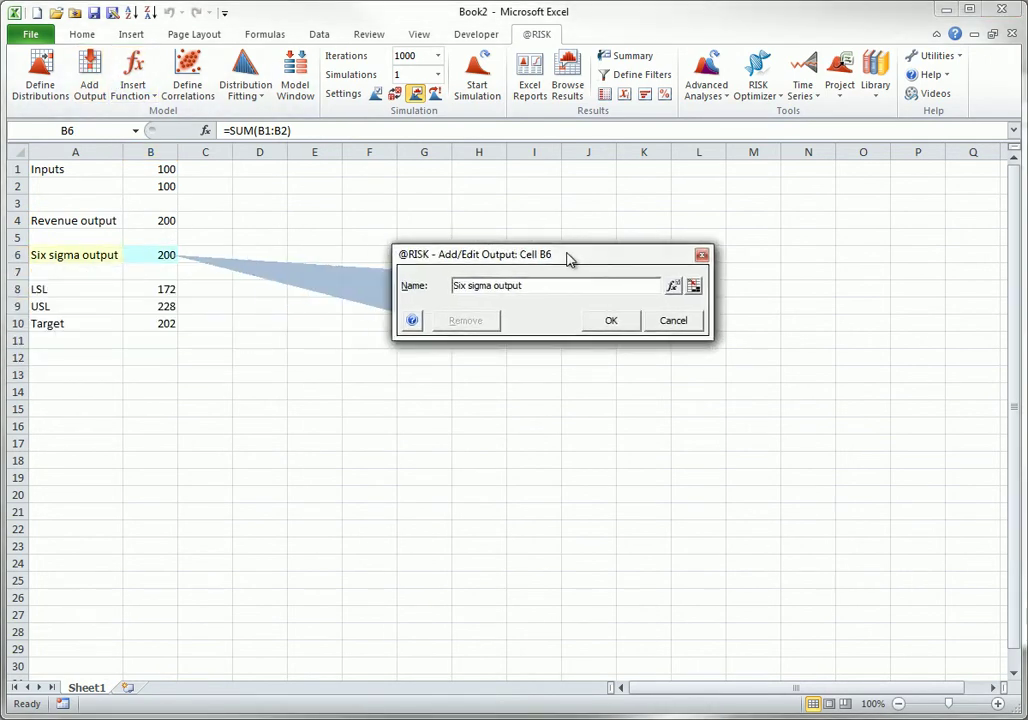
click(673, 288)
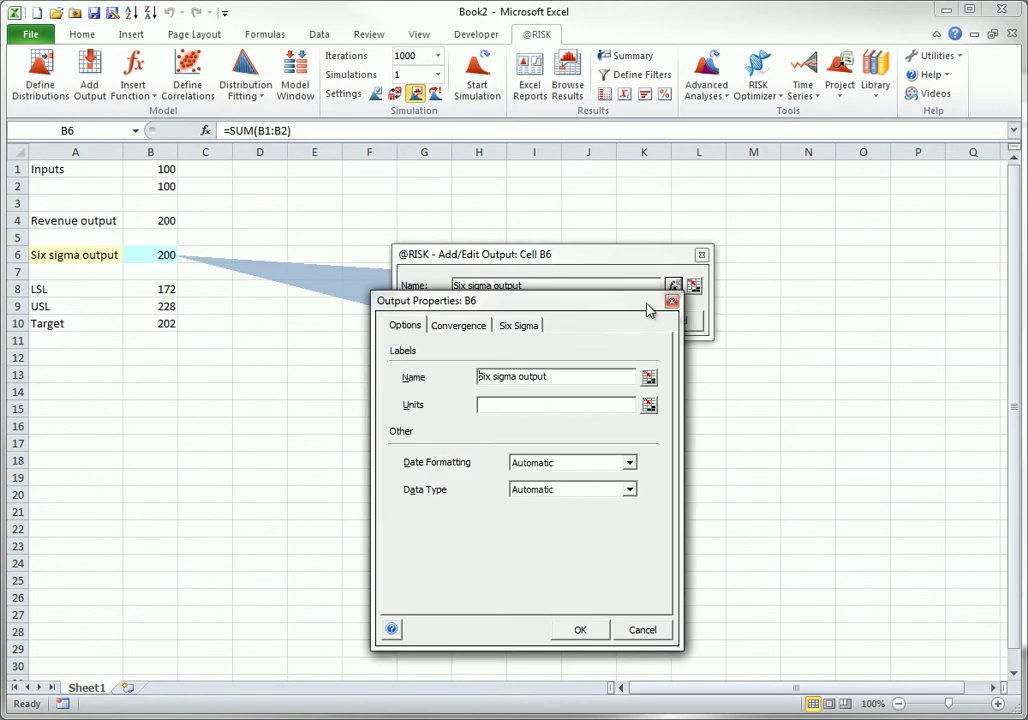
drag(552, 377, 372, 368)
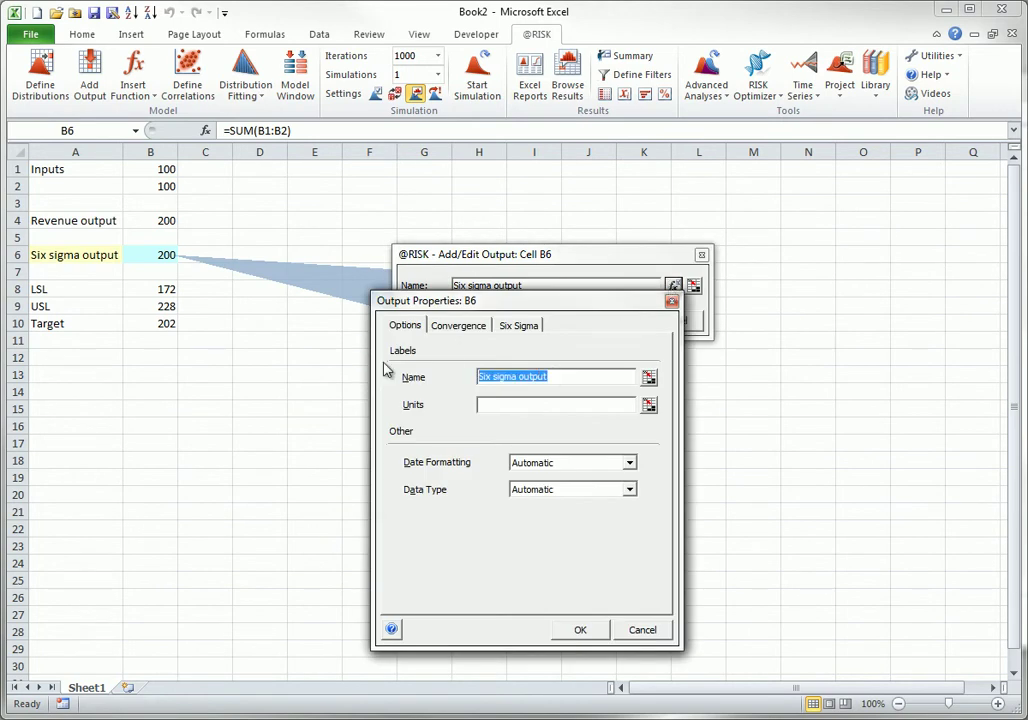
text(Diameter)
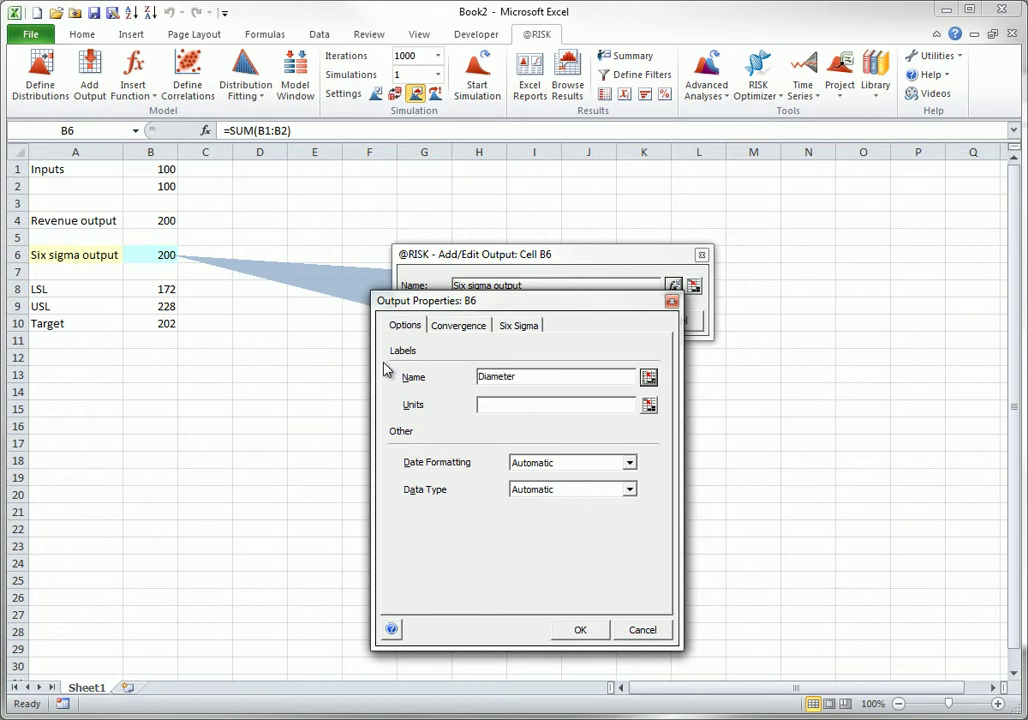
click(481, 405)
text(Millimeter)
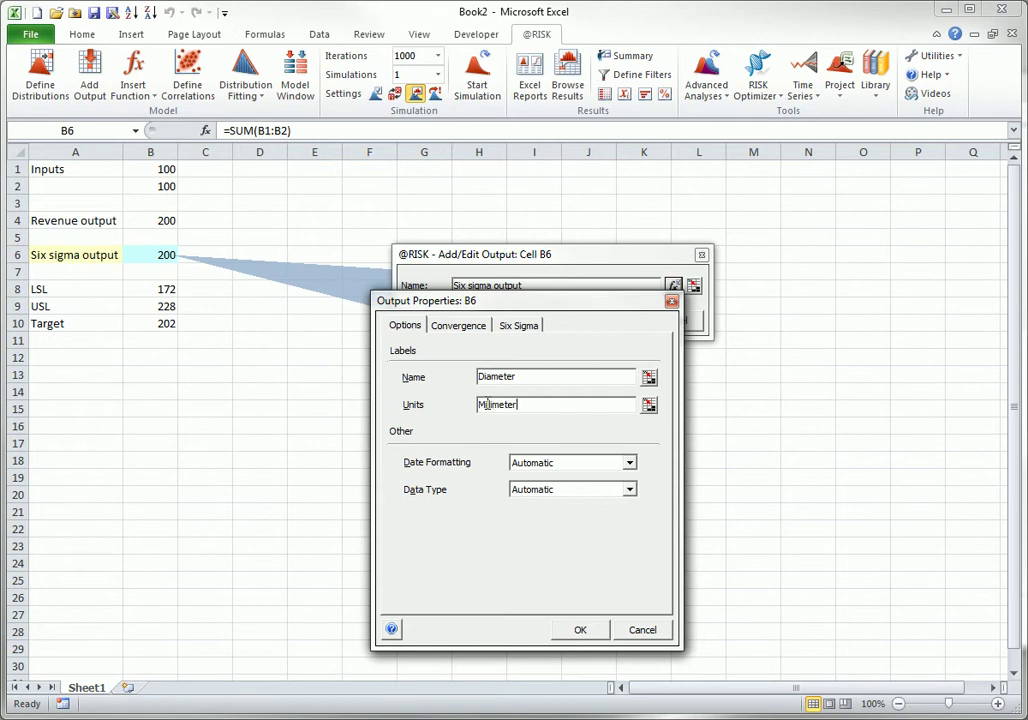
text(s)
- Enable Six Sigma capability metrics for B6 with LSL 172, USL 228 and Target 202, accept the output and inspect its formula
click(516, 328)
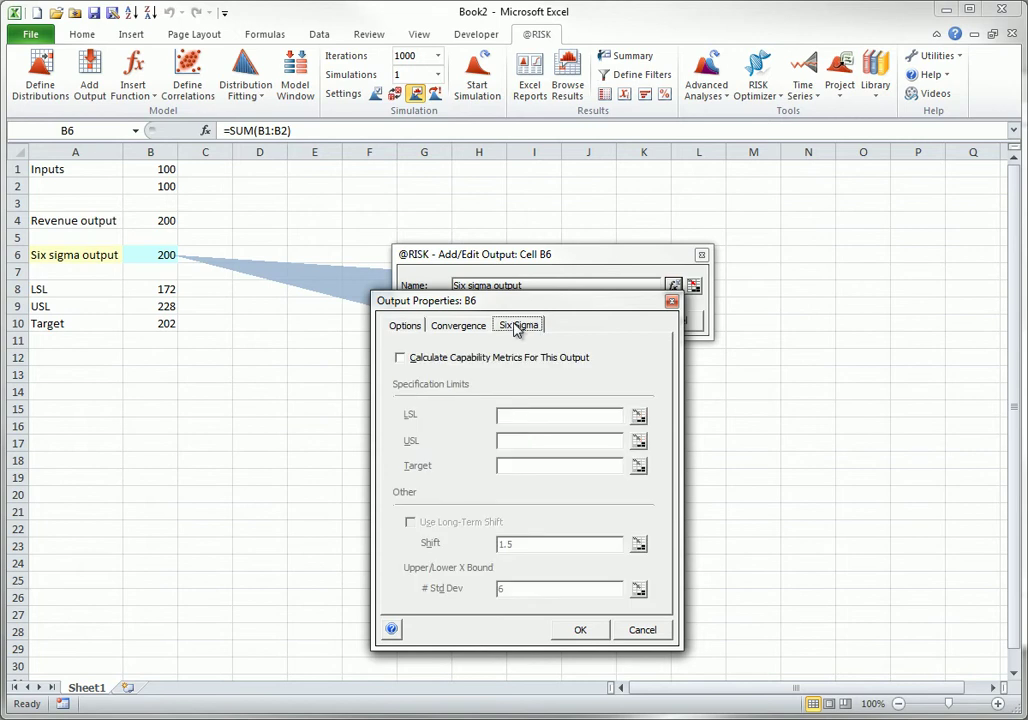
click(404, 361)
click(518, 416)
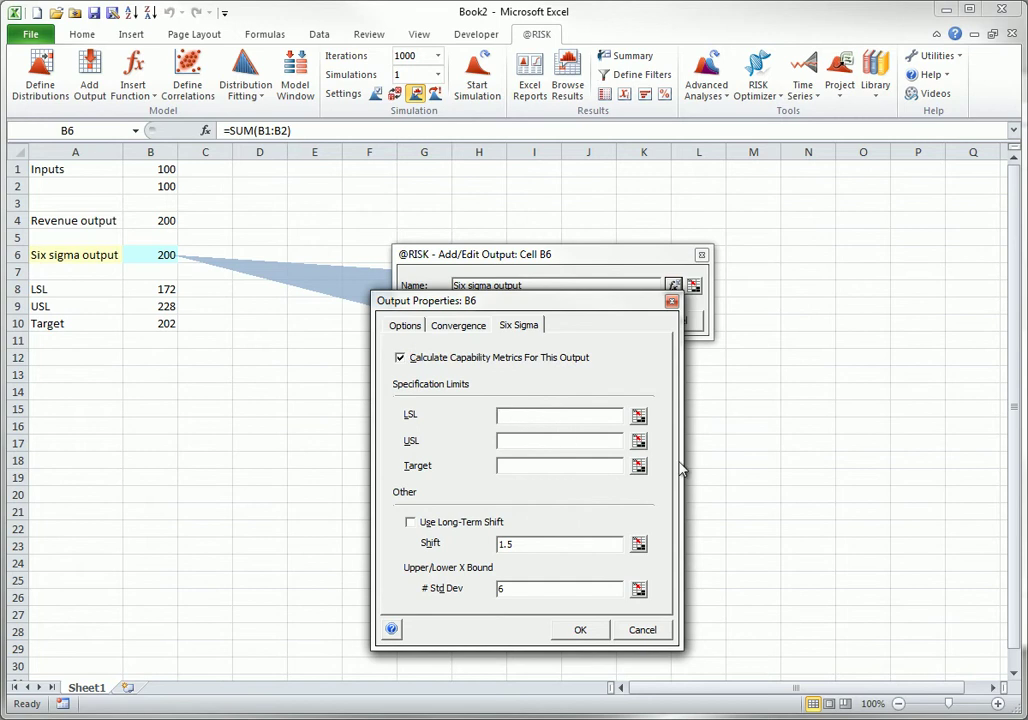
text(172)
click(499, 446)
text(228)
click(566, 463)
text(202)
click(578, 630)
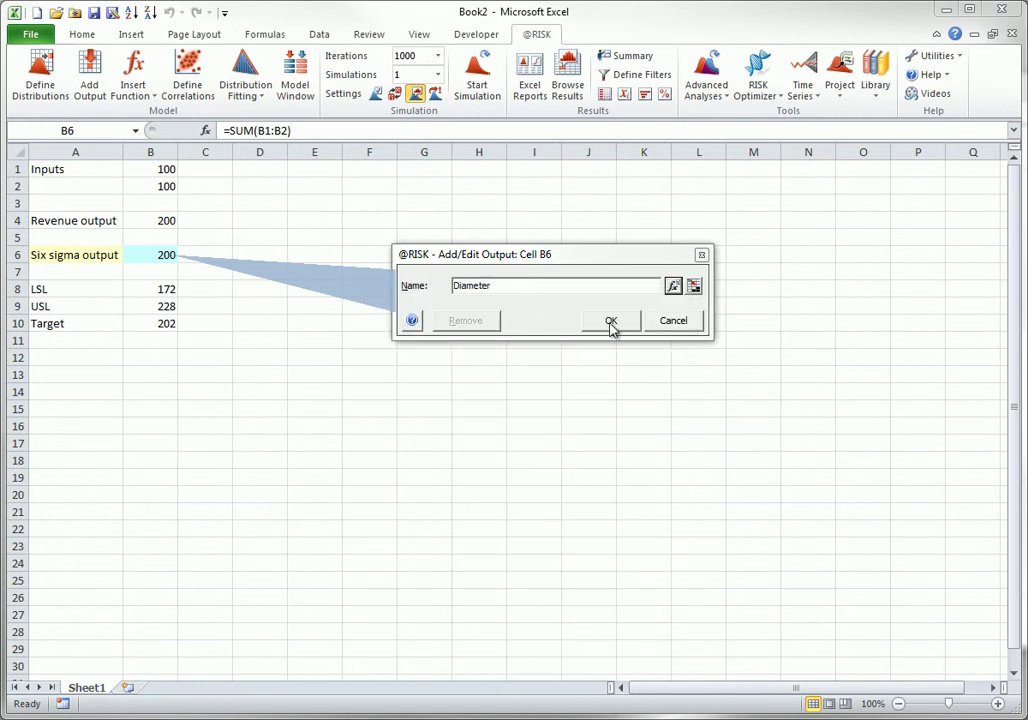
click(612, 324)
double_click(165, 256)
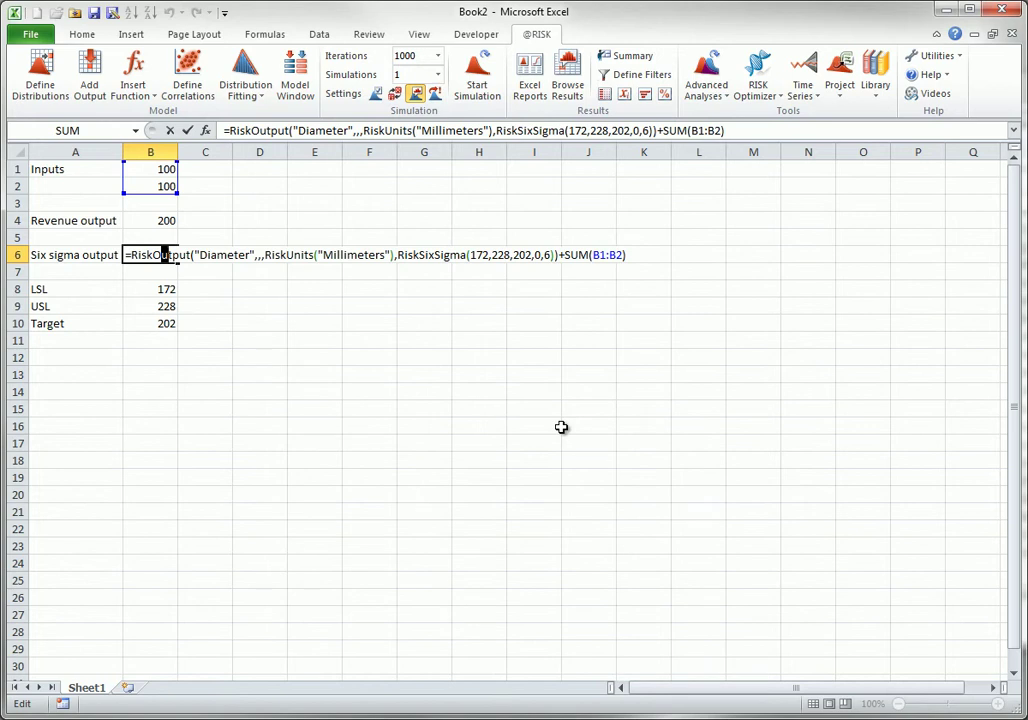
key(Escape)
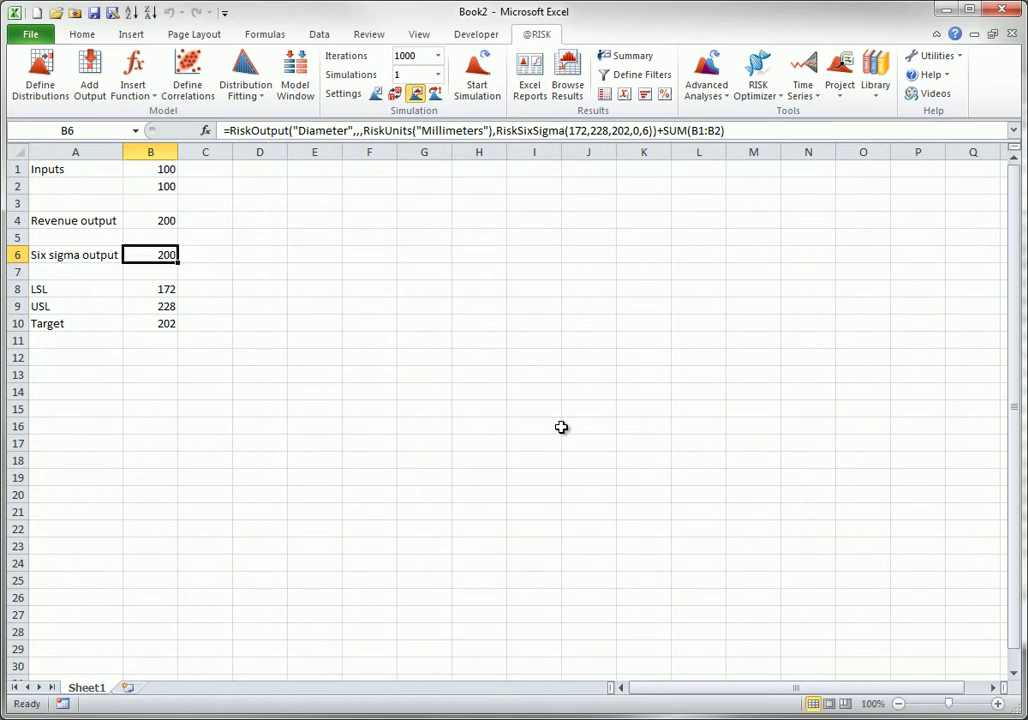
- Run the simulation, review the Diameter output's distribution graph and statistics, and close the results window
click(480, 76)
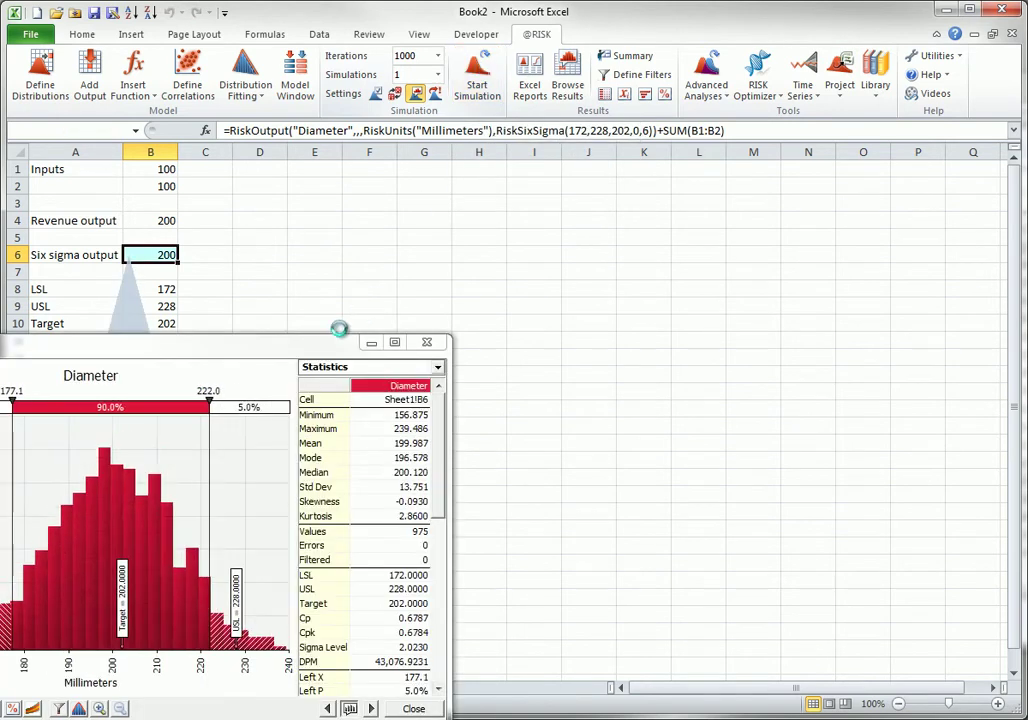
drag(310, 350, 648, 241)
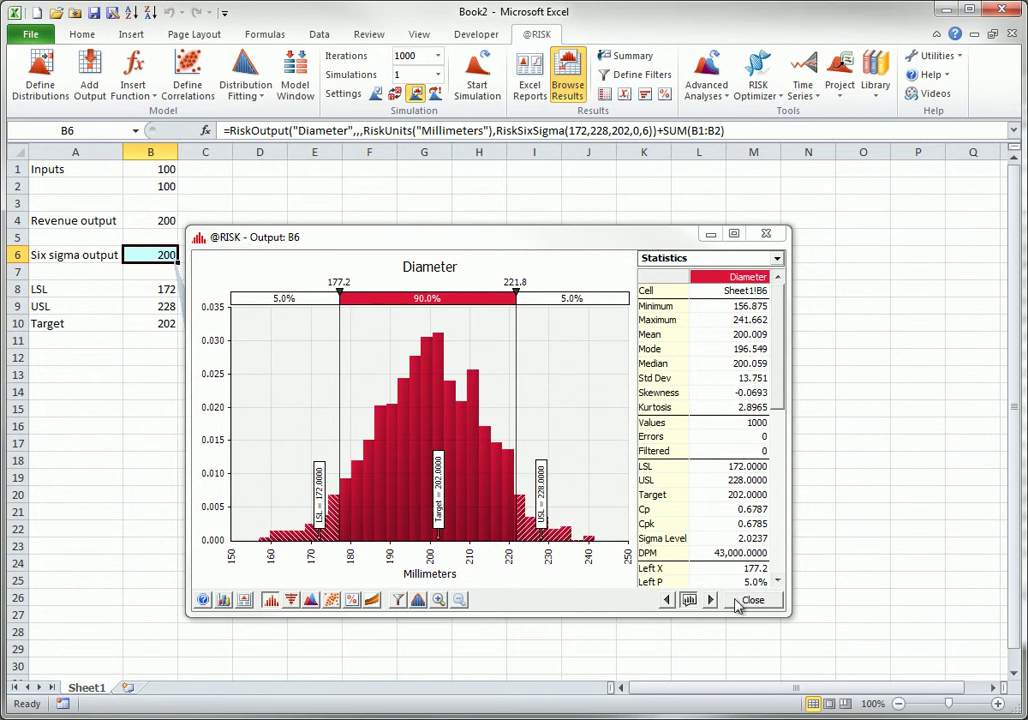
click(749, 599)
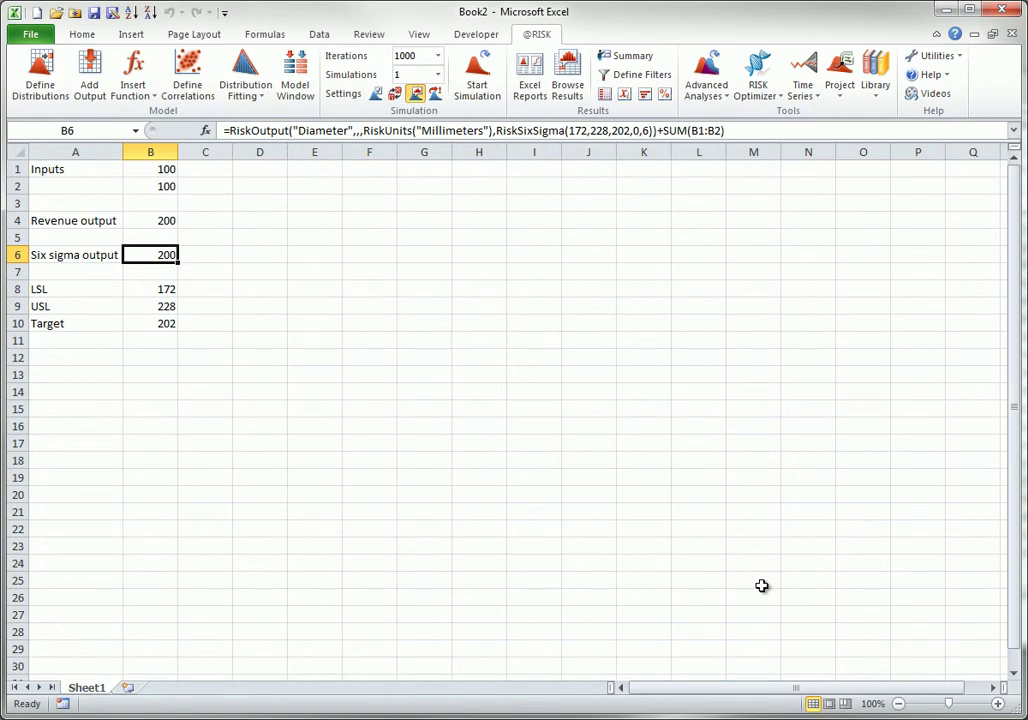
- Open the input properties of cell B1's distribution and set the name to Weight and the units to Pounds
click(157, 170)
click(40, 75)
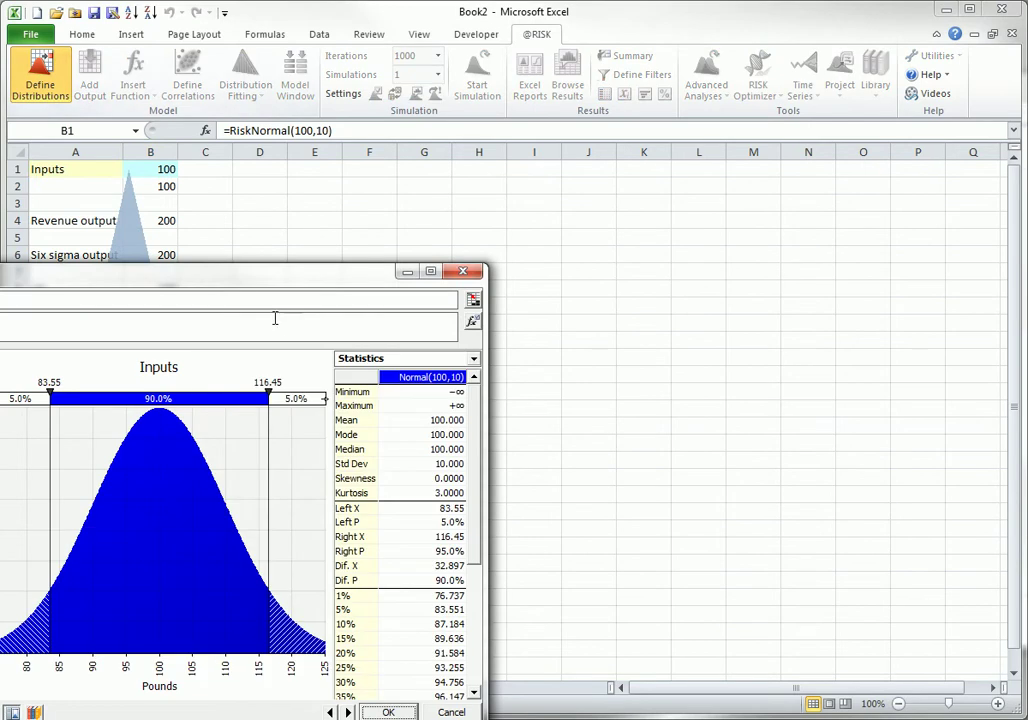
drag(287, 276, 613, 190)
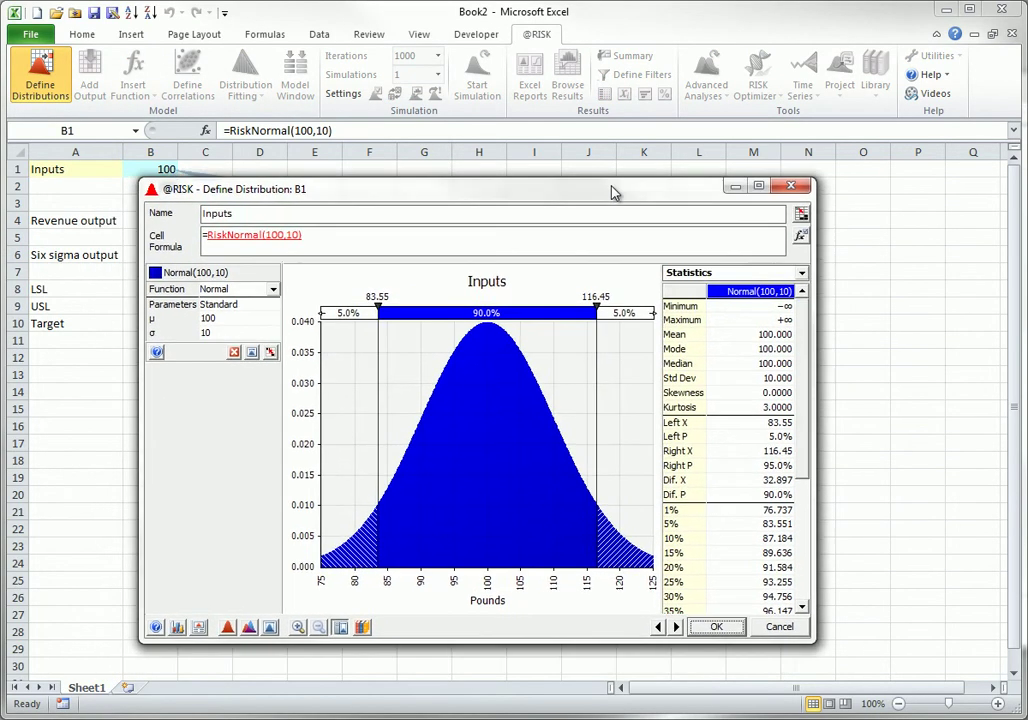
click(802, 237)
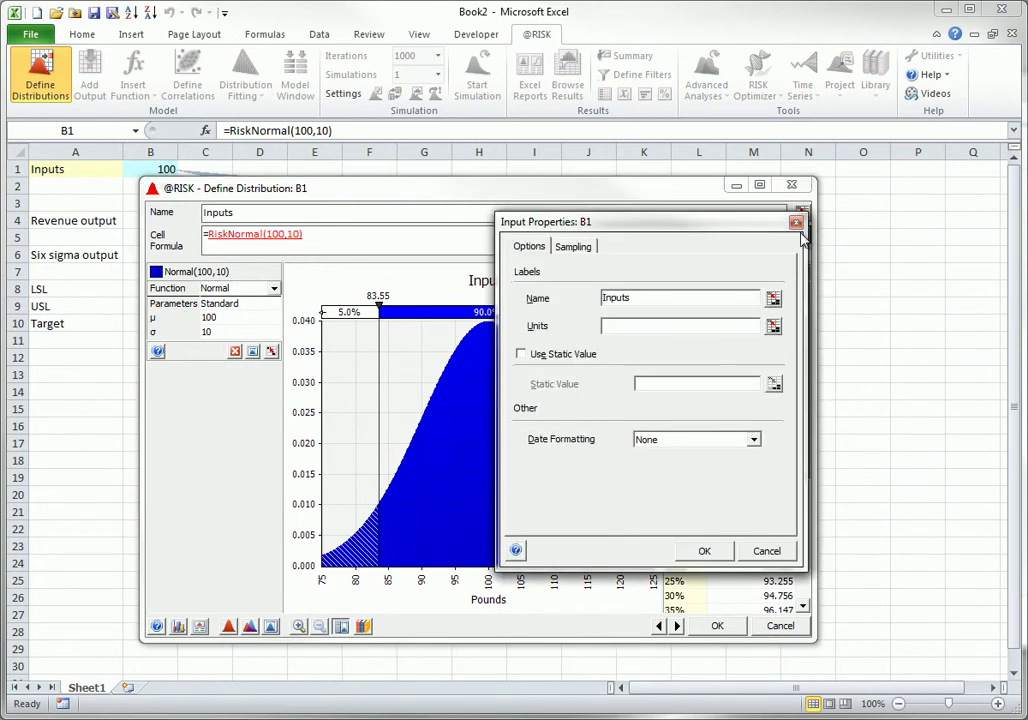
key(Tab)
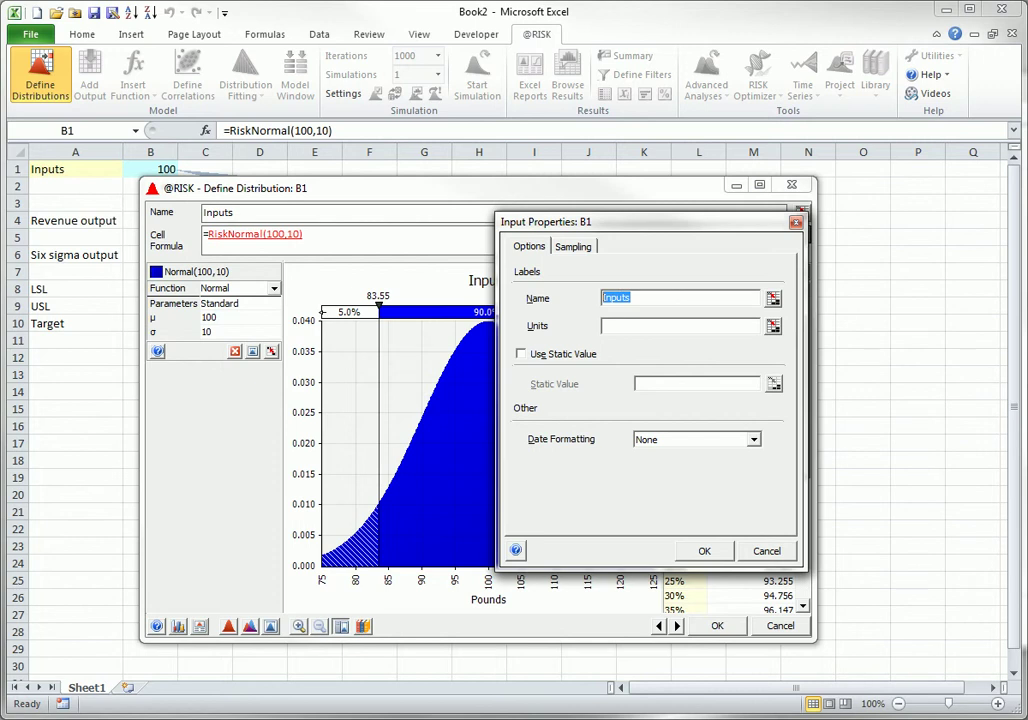
text(Weight)
key(Tab)
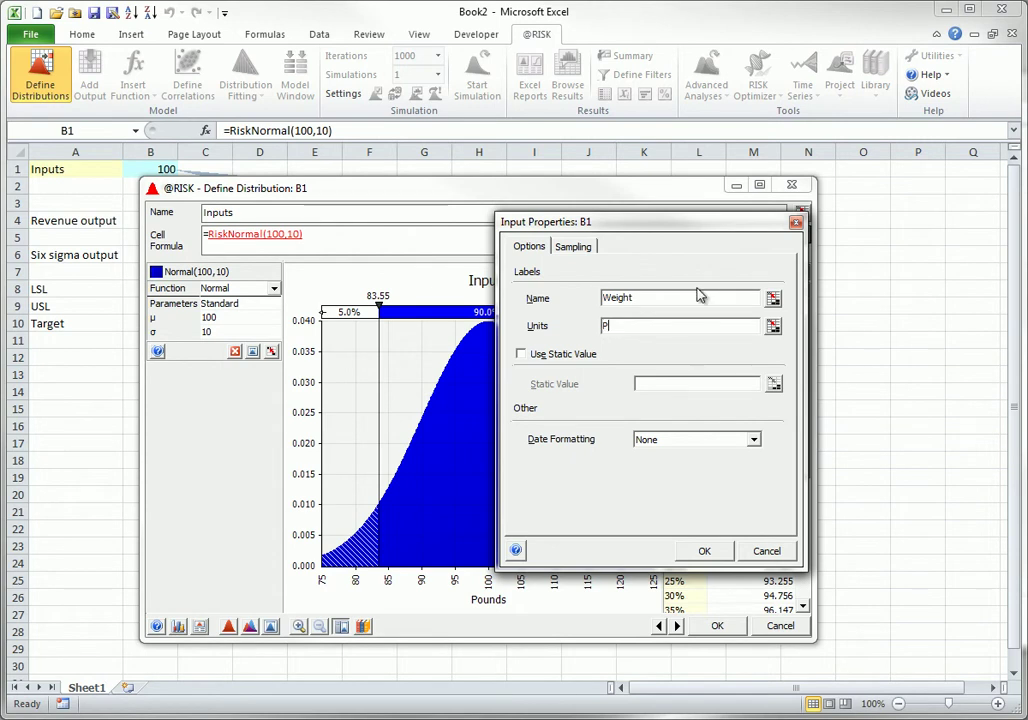
text(Pounds)
- Enable a static value of 99 for the B1 input, accept the distribution definition and inspect the formula in B1
click(520, 354)
click(663, 384)
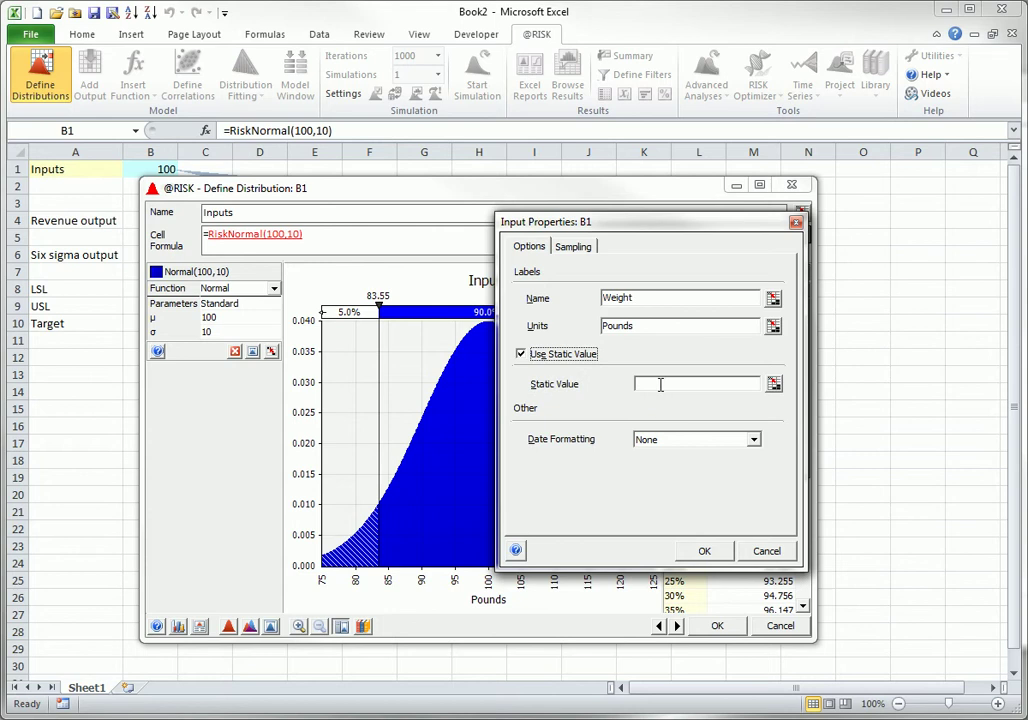
text(99)
click(706, 551)
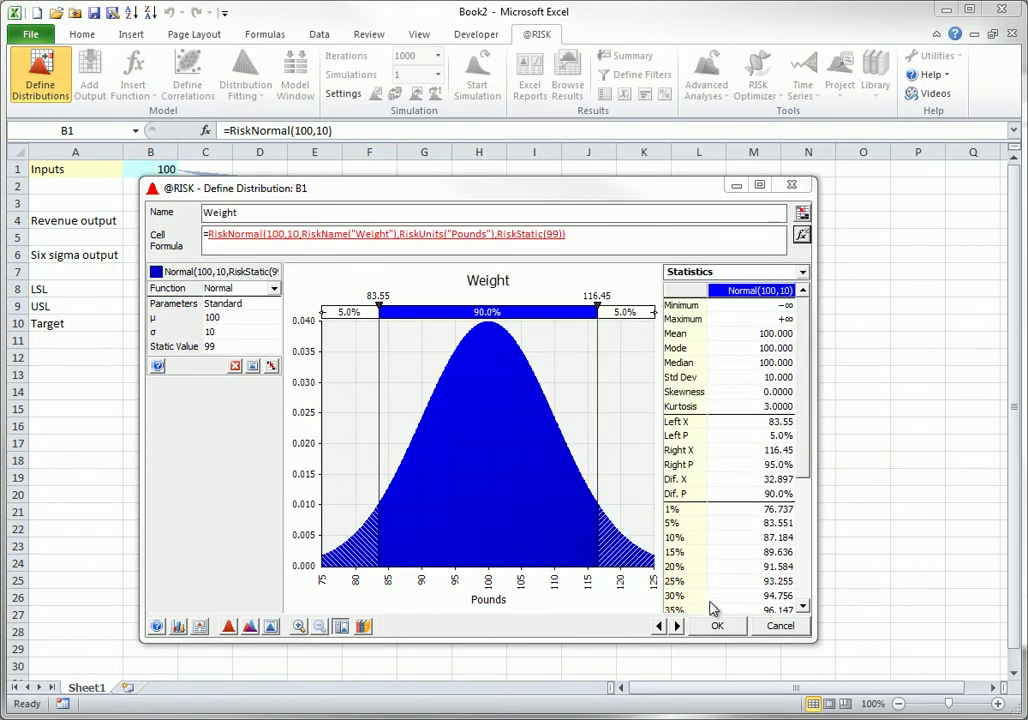
click(715, 625)
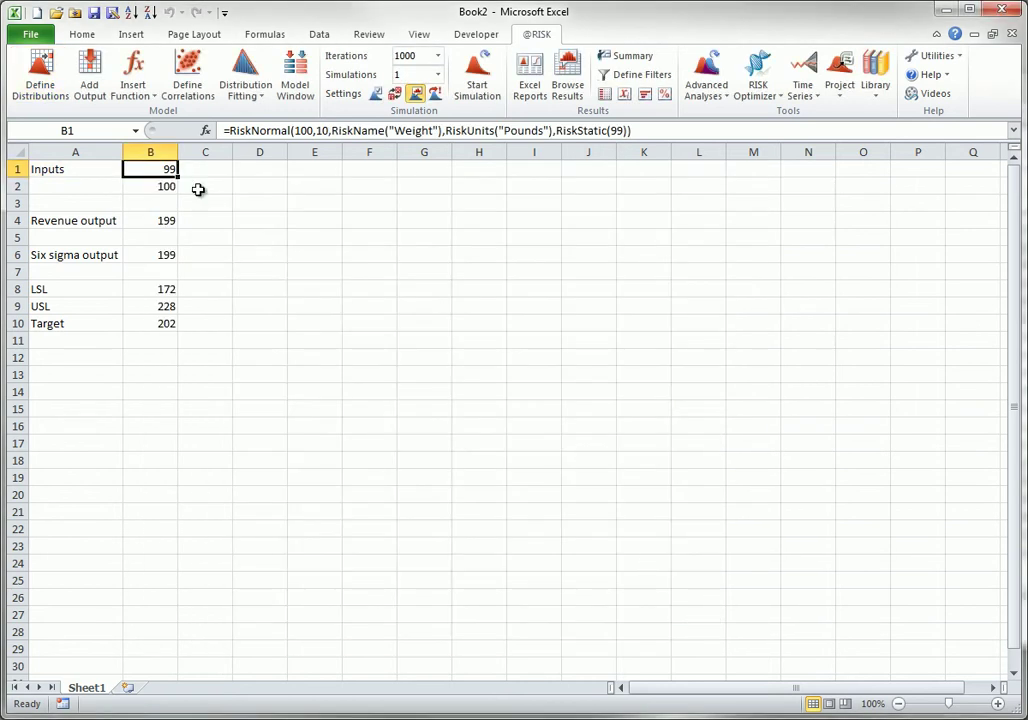
double_click(158, 170)
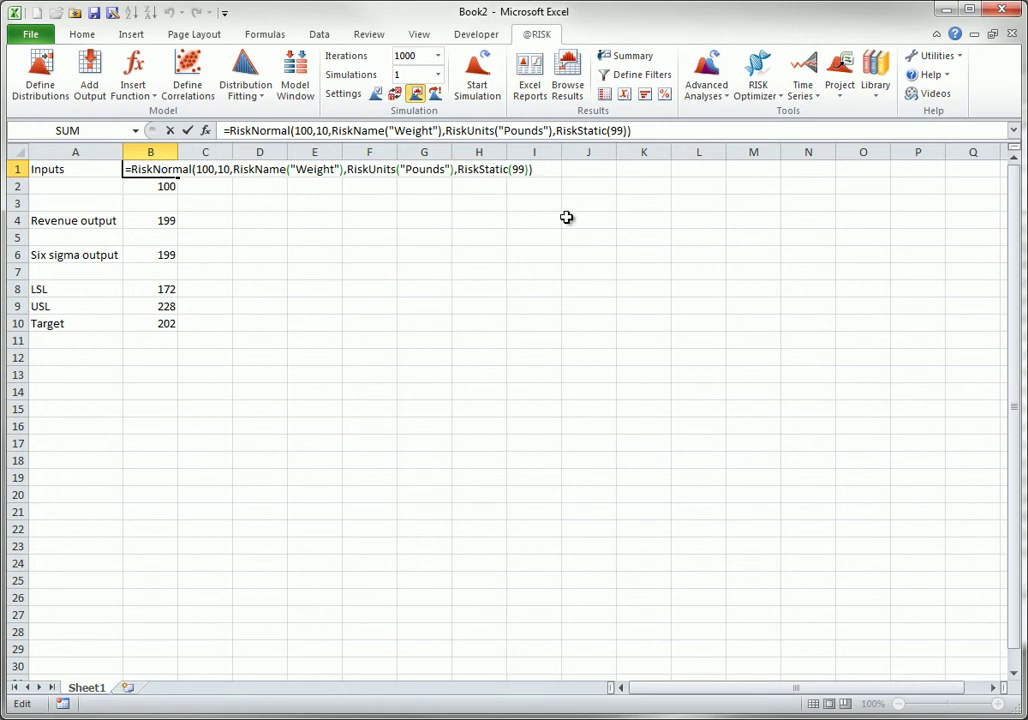
key(ctrl+Return)
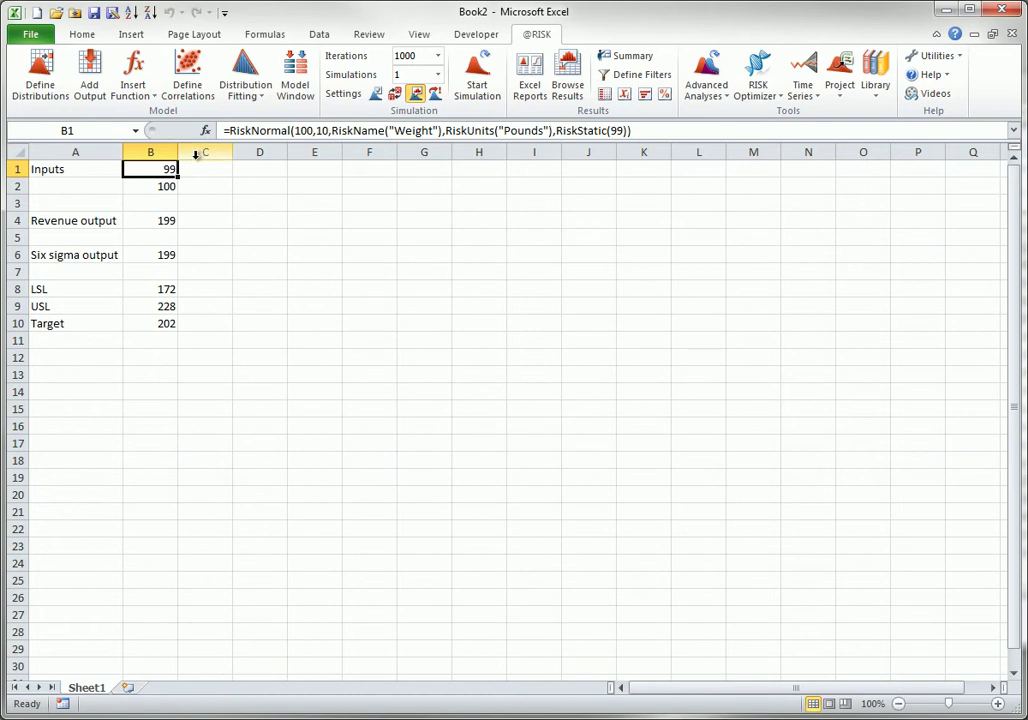